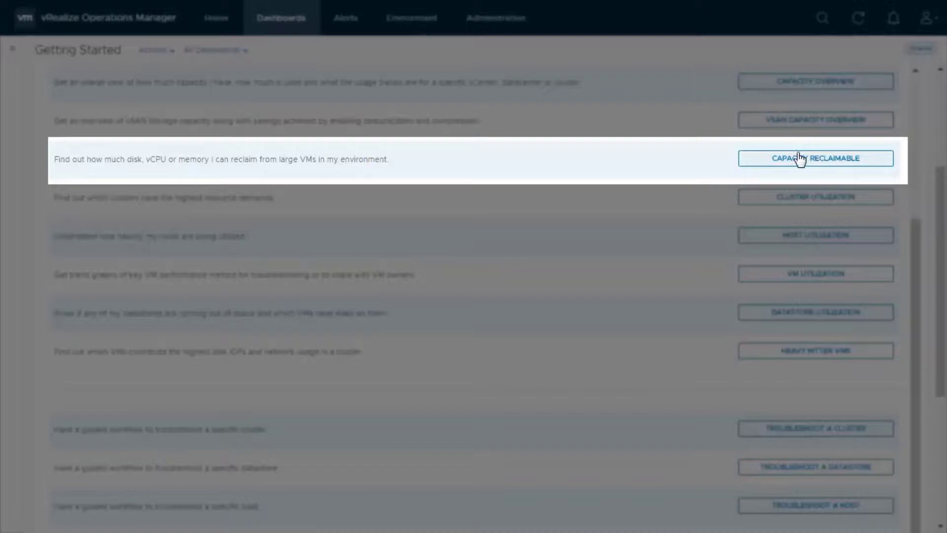
Open the Capacity Reclaimable dashboard to review snapshot-reclaimable VMs like vra71 (78.96 GB).
{"action": "left_click", "coordinate": [799, 159]}
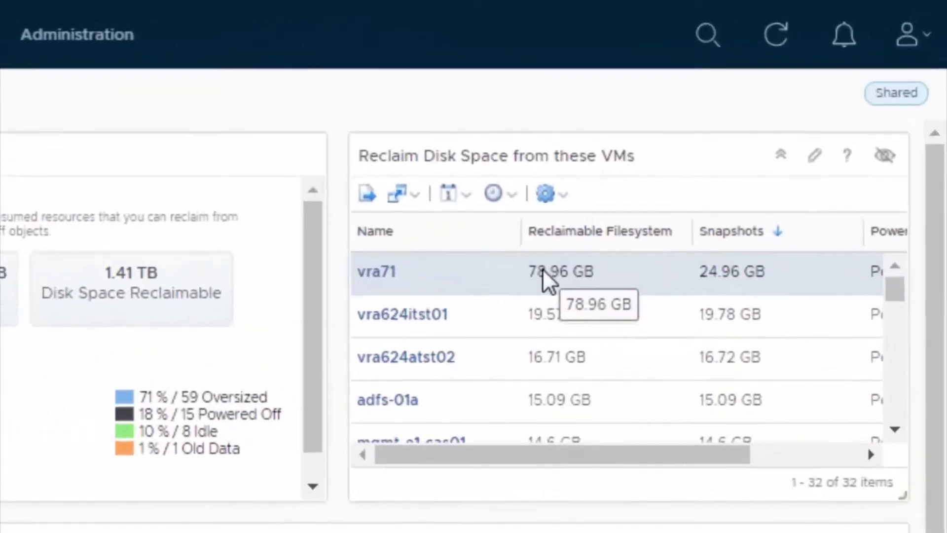
Delete vra624itst01's two unused snapshots and confirm the action.
{"action": "left_click", "coordinate": [429, 320]}
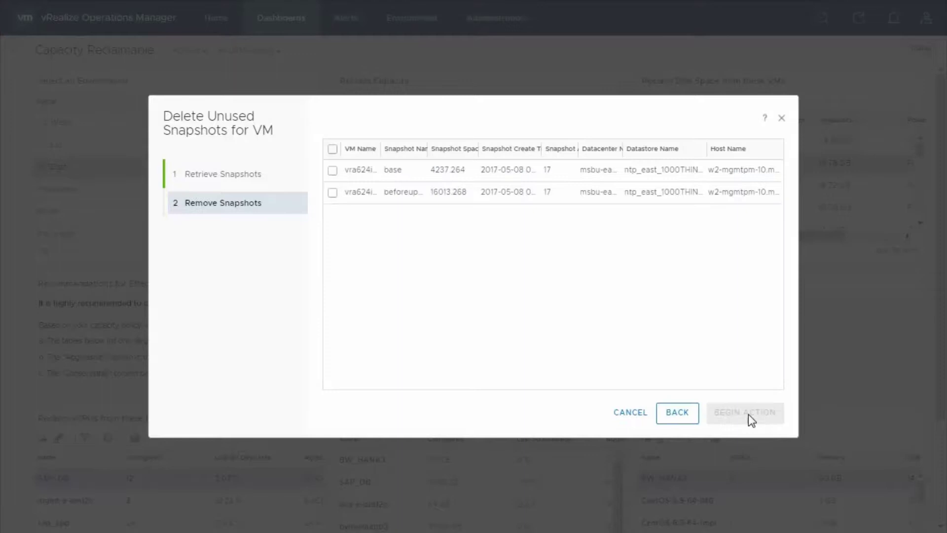
{"action": "left_click", "coordinate": [332, 169]}
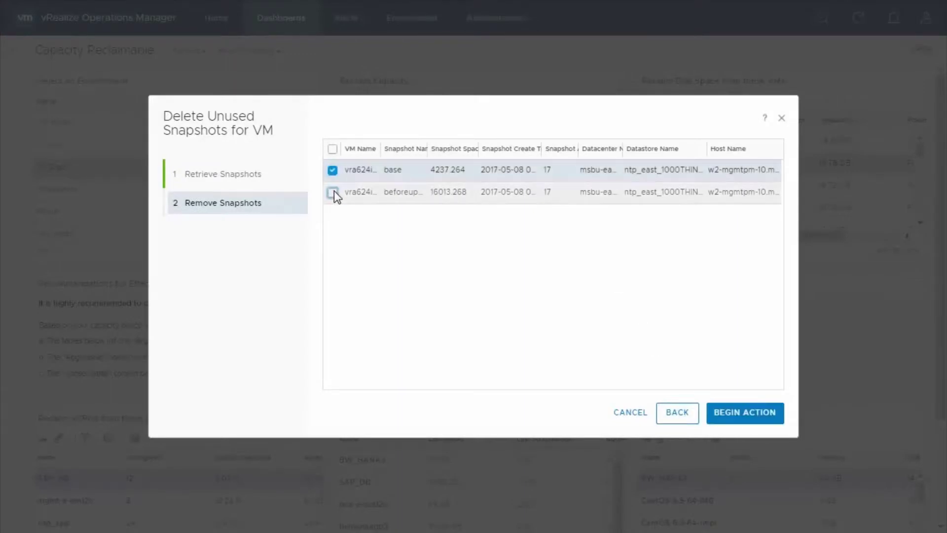
{"action": "left_click", "coordinate": [331, 191]}
{"action": "left_click", "coordinate": [737, 413]}
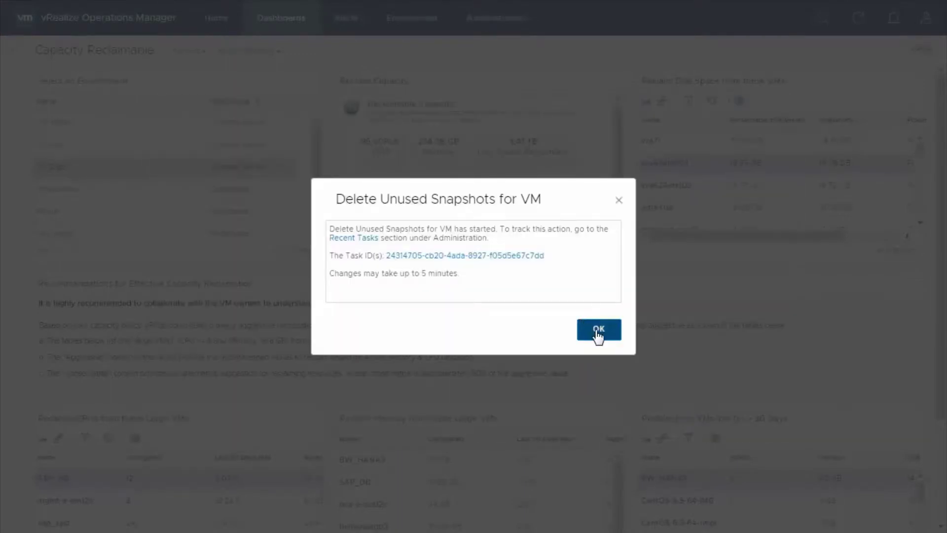
{"action": "left_click", "coordinate": [600, 330]}
{"action": "scroll", "coordinate": [598, 336], "scroll_direction": "down", "scroll_amount": 4}
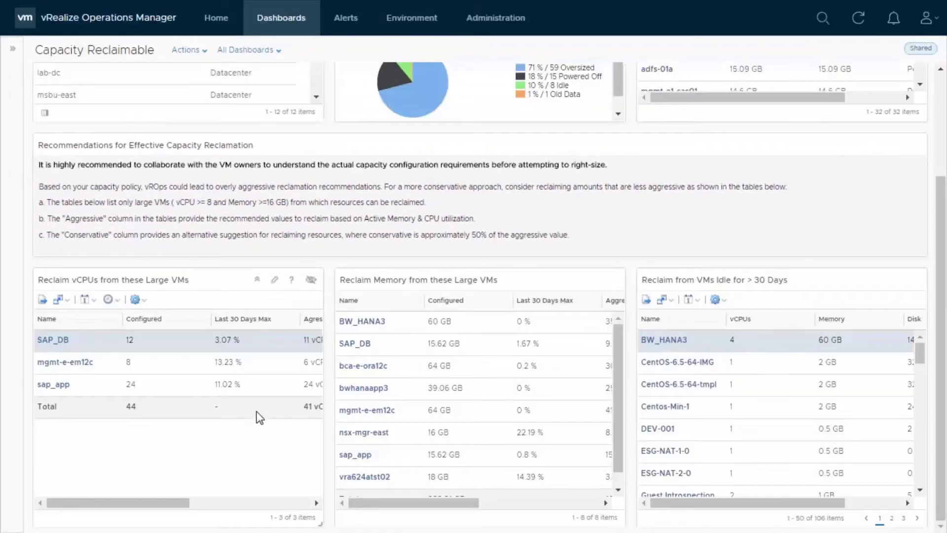
{"action": "left_click_drag", "start_coordinate": [162, 501], "coordinate": [205, 499]}
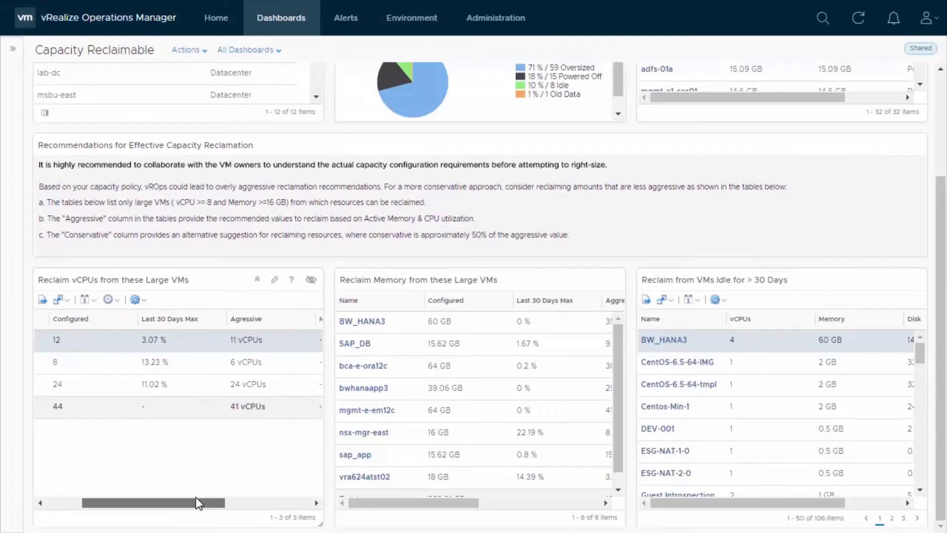
{"action": "left_click_drag", "start_coordinate": [462, 506], "coordinate": [494, 509]}
{"action": "scroll", "coordinate": [481, 414], "scroll_direction": "down", "scroll_amount": 1}
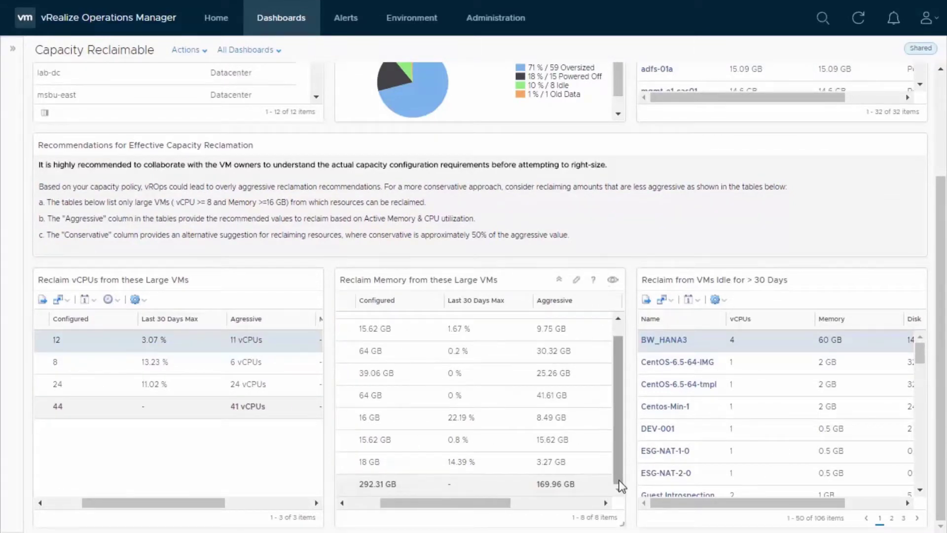
{"action": "left_click_drag", "start_coordinate": [920, 352], "coordinate": [920, 485]}
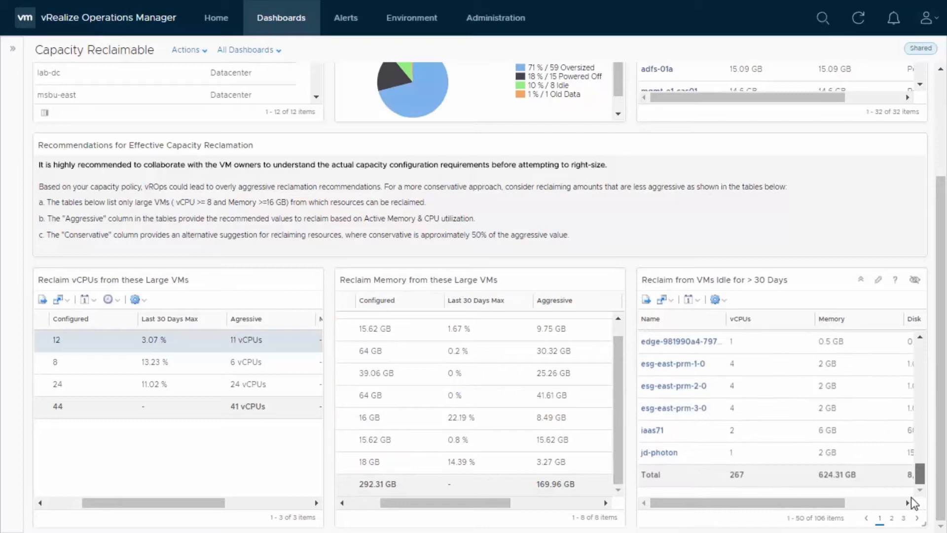
Show SAP_DB's available resize actions from the large-VM vCPU table.
{"action": "left_click", "coordinate": [138, 300]}
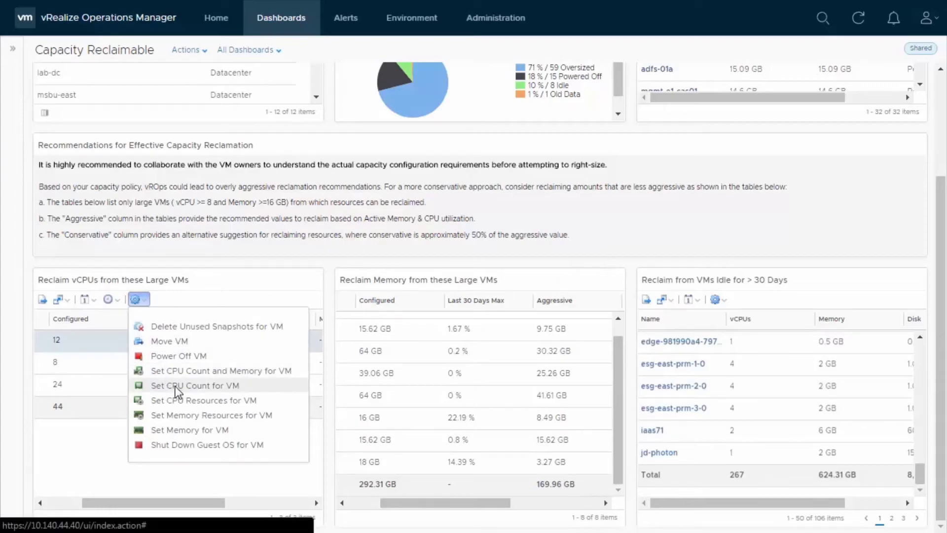
Fill Set CPU Count for SAP_DB with 5 CPUs, then cancel without applying.
{"action": "left_click", "coordinate": [195, 385]}
{"action": "left_click", "coordinate": [319, 170]}
{"action": "type", "text": "5"}
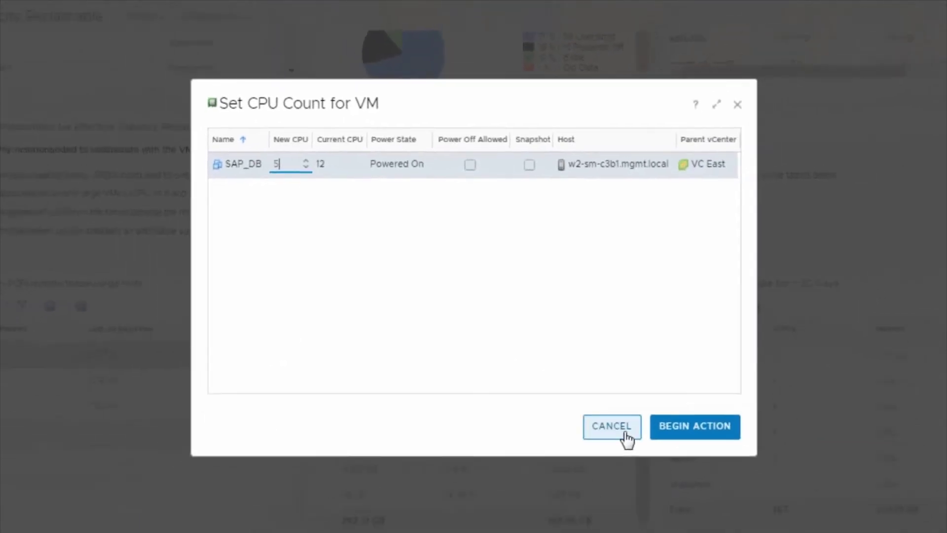
{"action": "left_click", "coordinate": [651, 472]}
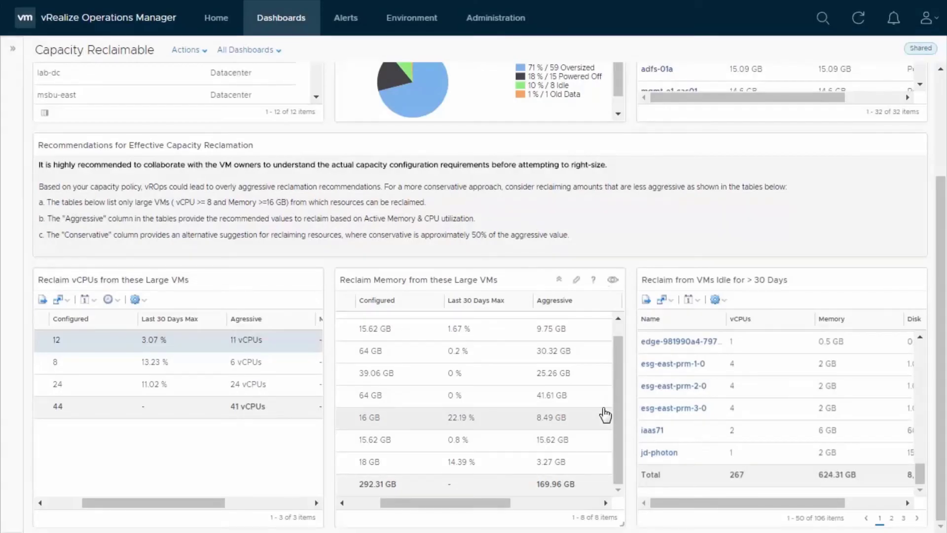